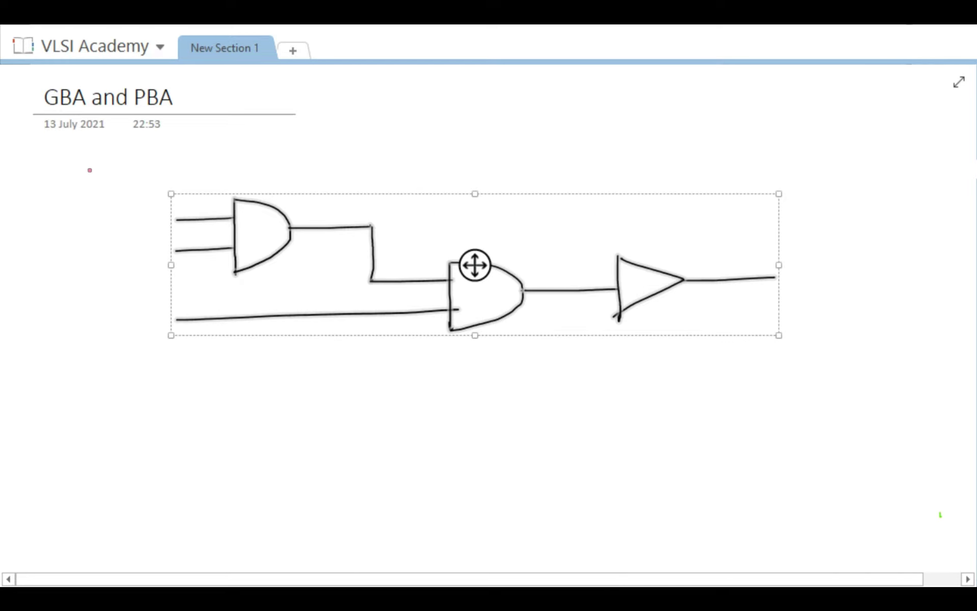
- Handwrite the word 'setup' in red ink at the top left, above the gate circuit
mouse_move(67, 161)
left_mouse_down()
mouse_move(57, 174)
mouse_move(86, 175)
left_mouse_up()
mouse_move(90, 151)
left_mouse_down()
mouse_move(93, 175)
mouse_move(87, 165)
mouse_move(116, 160)
left_mouse_up()
left_click_drag(116, 159, 125, 183)
left_click_drag(120, 162, 120, 171)
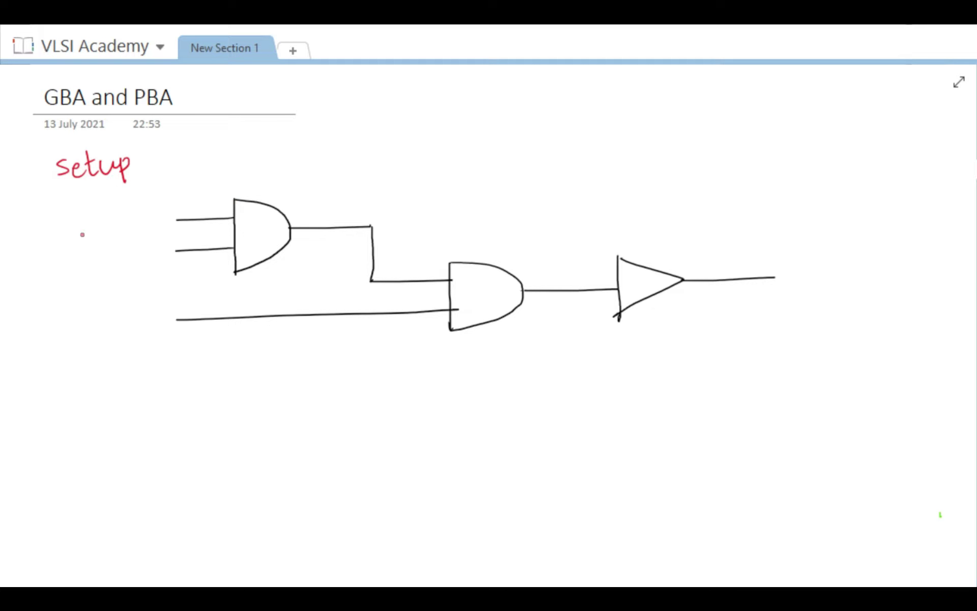
- Label the circuit inputs A, B, C and the output wire y in red
mouse_move(151, 217)
left_mouse_down()
mouse_move(154, 204)
mouse_move(163, 217)
mouse_move(161, 209)
mouse_move(154, 260)
left_mouse_up()
mouse_move(154, 241)
left_mouse_down()
mouse_move(166, 246)
mouse_move(154, 260)
left_mouse_up()
left_click_drag(168, 314, 168, 327)
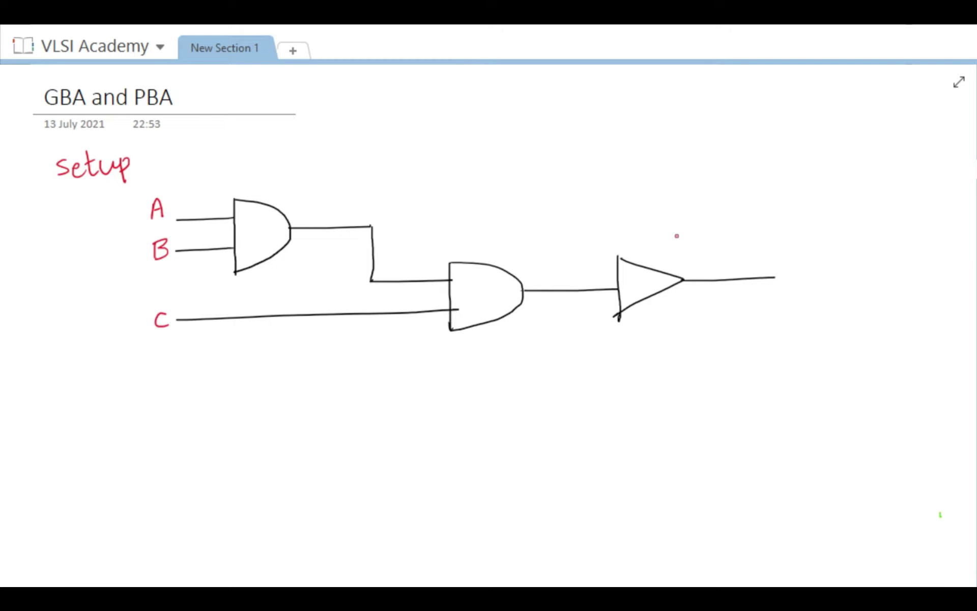
left_click_drag(786, 259, 790, 270)
left_click_drag(797, 254, 784, 282)
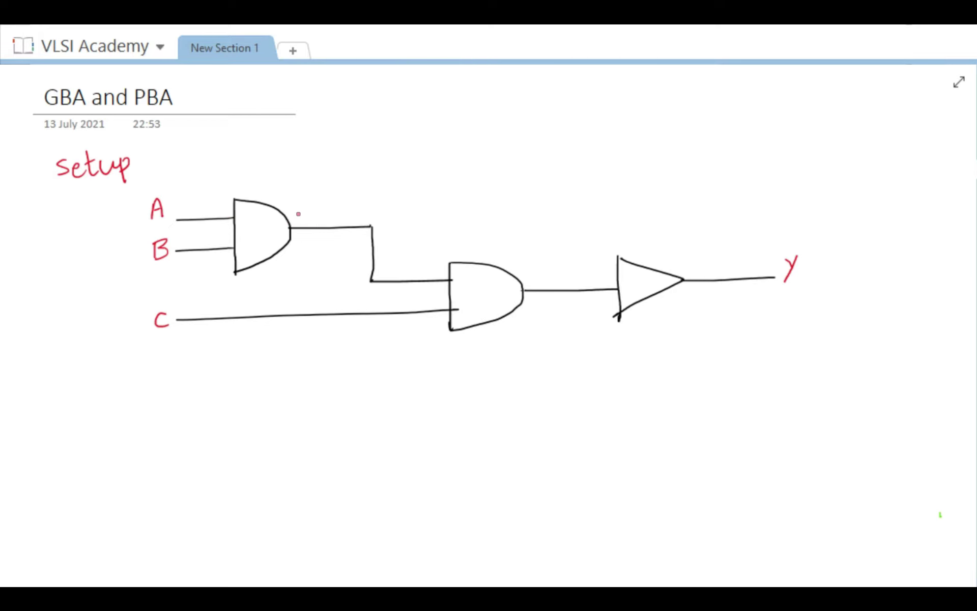
- Mark pins x1, Z1 and O1 in red and draw arc arrows through both AND gates
left_click_drag(293, 215, 311, 222)
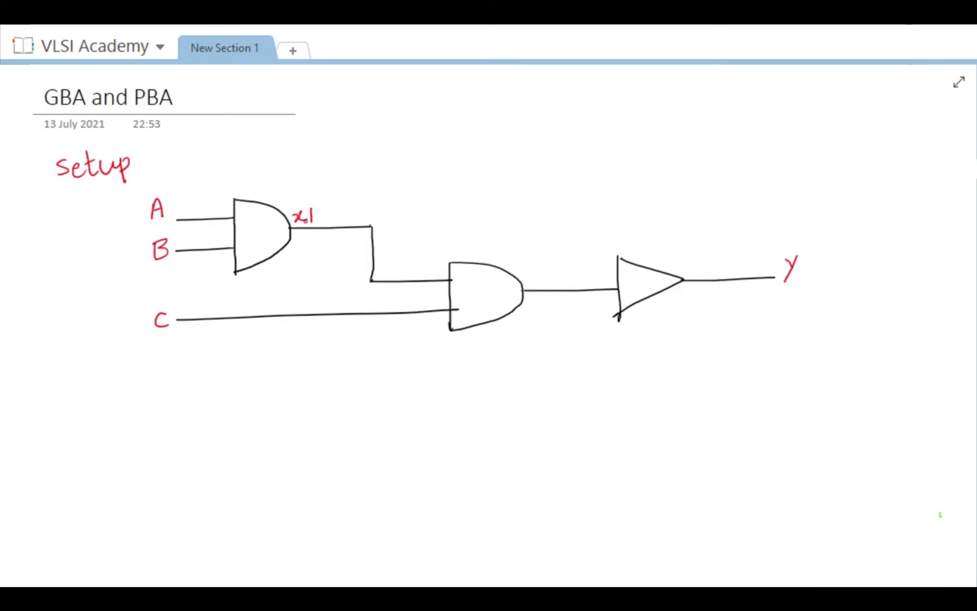
mouse_move(242, 218)
left_mouse_down()
mouse_move(274, 227)
mouse_move(265, 227)
left_mouse_up()
left_click_drag(425, 261, 441, 276)
left_click_drag(530, 269, 542, 281)
mouse_move(463, 280)
left_mouse_down()
mouse_move(509, 286)
mouse_move(503, 295)
left_mouse_up()
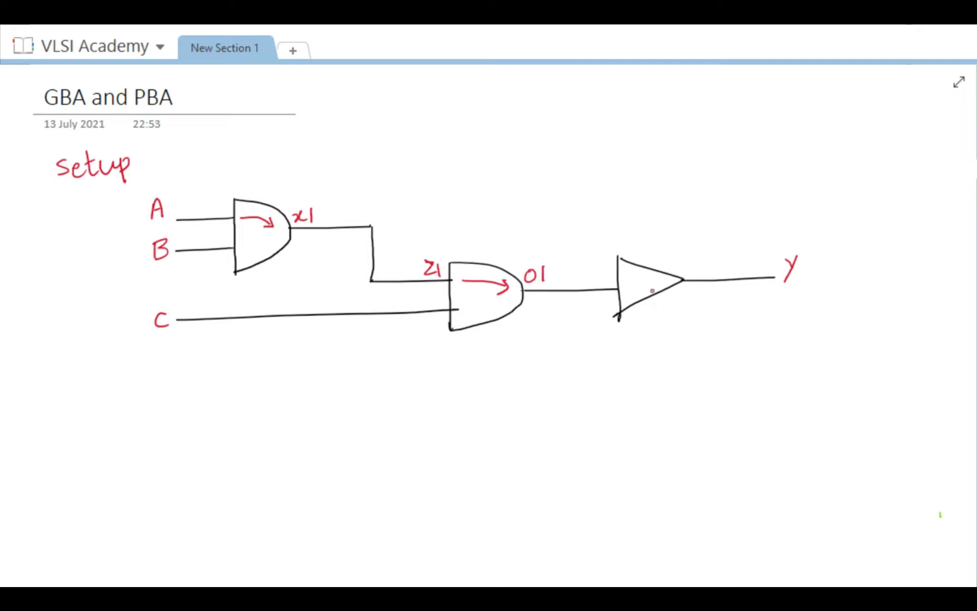
- Label the buffer input i1 and draw a red arc arrow inside the buffer
left_click(598, 264)
mouse_move(599, 270)
left_mouse_down()
mouse_move(596, 283)
mouse_move(605, 283)
left_mouse_up()
mouse_move(625, 282)
left_mouse_down()
mouse_move(648, 275)
mouse_move(649, 284)
left_mouse_up()
- In blue, draw arcs from B and Z2 through both gates and label Z2
mouse_move(243, 247)
left_mouse_down()
mouse_move(267, 232)
mouse_move(266, 243)
left_mouse_up()
mouse_move(420, 321)
left_mouse_down()
mouse_move(422, 334)
mouse_move(444, 333)
left_mouse_up()
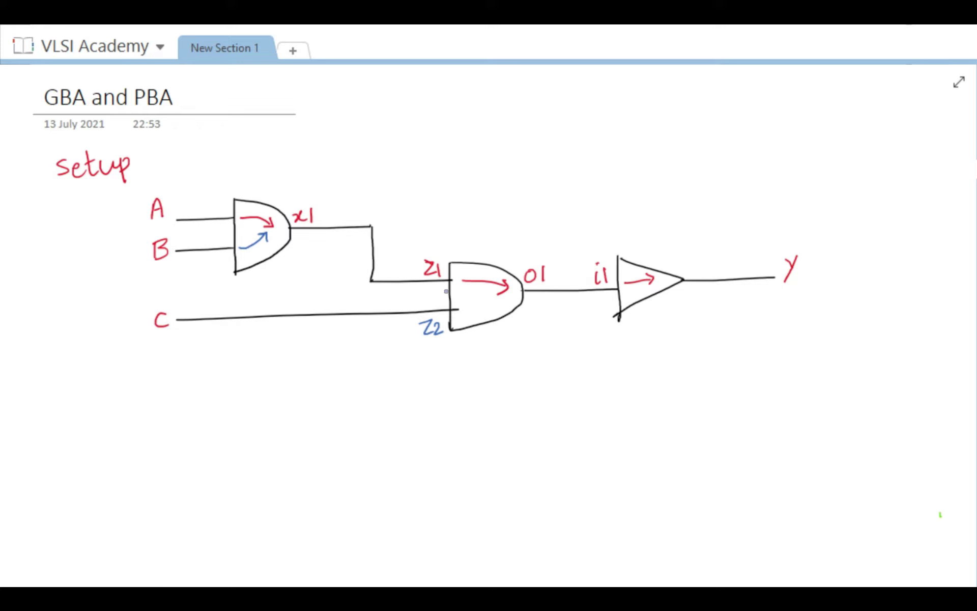
mouse_move(463, 312)
left_mouse_down()
mouse_move(504, 296)
mouse_move(502, 307)
left_mouse_up()
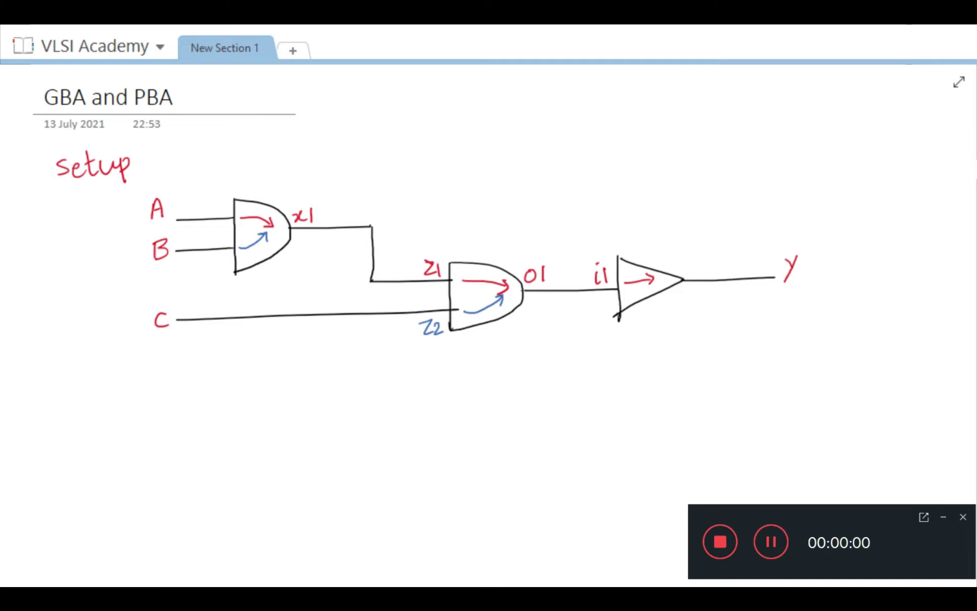
left_click(944, 518)
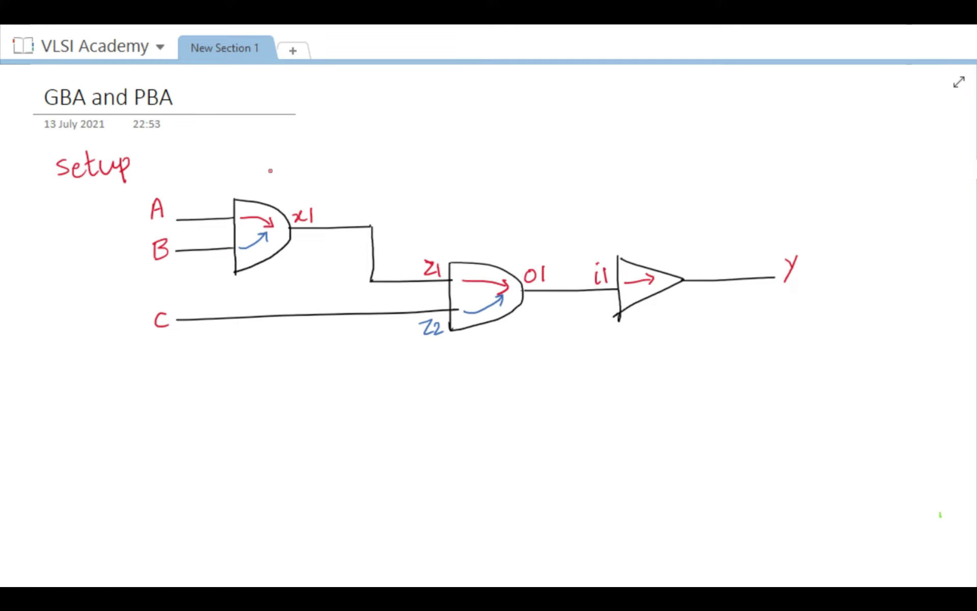
- Write red arc delays 1.5ns, 1.25ns and 0.15ns above the first gate, second gate and buffer
mouse_move(262, 185)
left_mouse_down()
mouse_move(277, 173)
mouse_move(274, 190)
mouse_move(295, 178)
mouse_move(303, 187)
left_mouse_up()
left_click(269, 188)
mouse_move(491, 232)
left_mouse_down()
mouse_move(490, 246)
mouse_move(535, 243)
left_mouse_up()
left_click(496, 245)
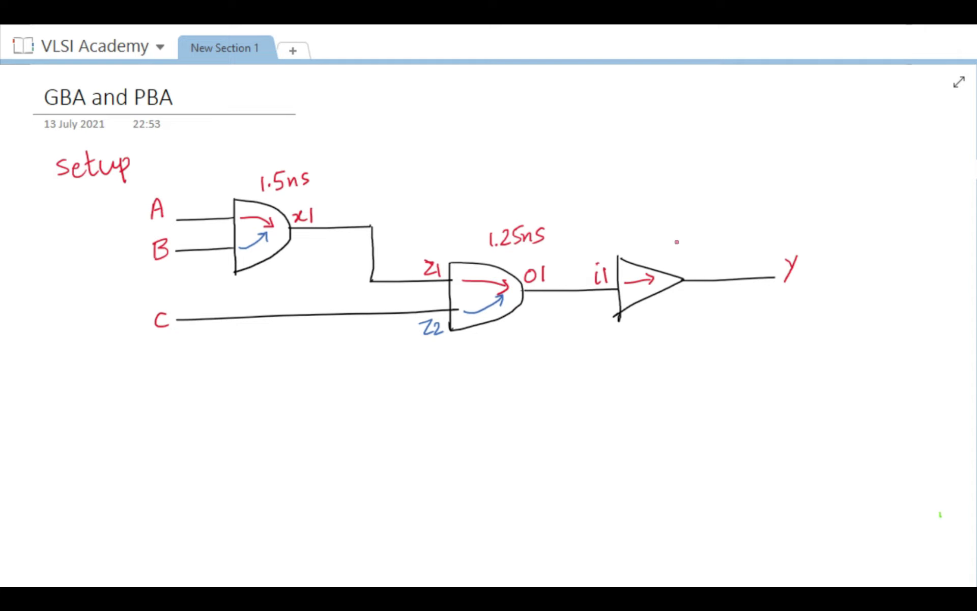
left_click_drag(675, 241, 696, 254)
left_click(680, 248)
left_click_drag(696, 238, 730, 253)
- Write blue delays 1.2ns below the first gate and 1.5nS below the second gate
mouse_move(280, 261)
left_mouse_down()
mouse_move(325, 250)
mouse_move(316, 268)
left_mouse_up()
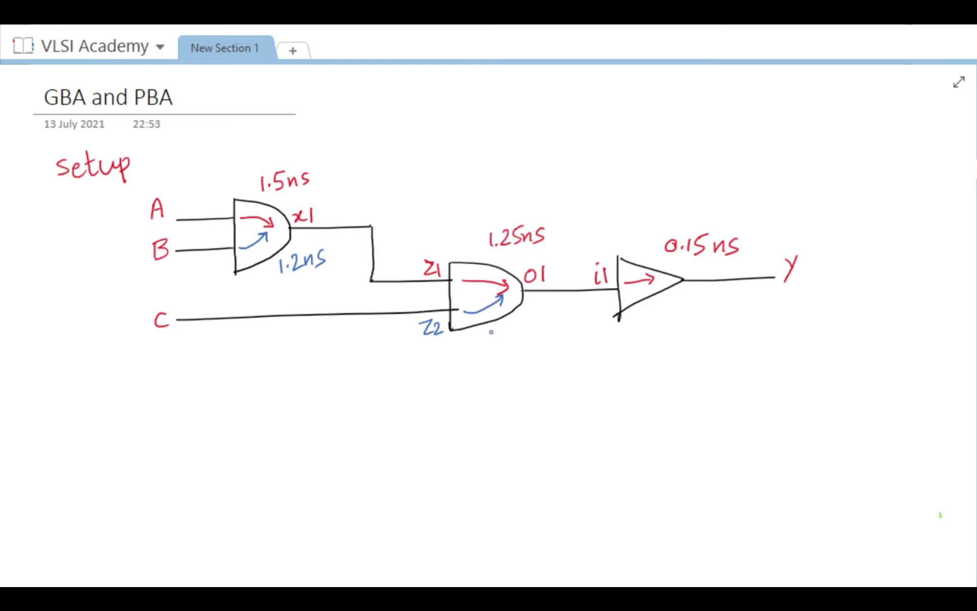
mouse_move(489, 334)
left_mouse_down()
mouse_move(488, 344)
mouse_move(501, 344)
left_mouse_up()
left_click_drag(504, 327, 529, 344)
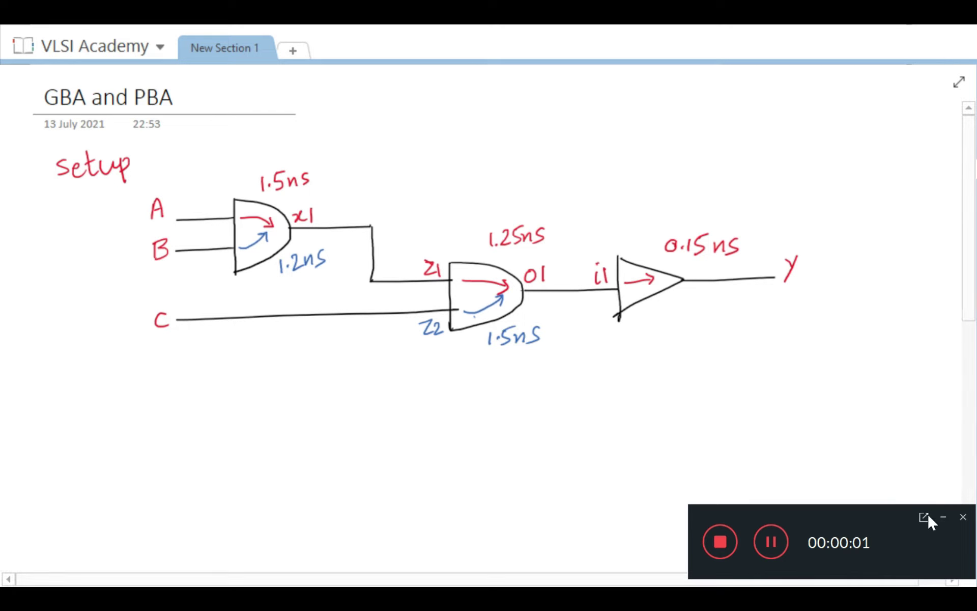
left_click(943, 517)
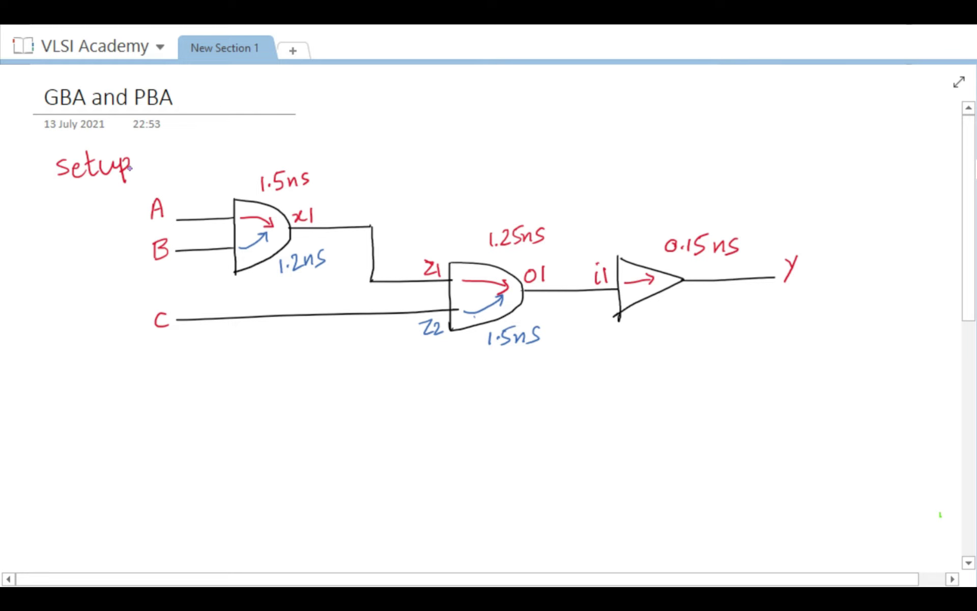
- In purple, add '(max)' after setup and extend the first delay to 1.5ns+1.5ns, undoing a stray stroke
mouse_move(154, 145)
left_mouse_down()
mouse_move(149, 165)
mouse_move(170, 152)
mouse_move(176, 160)
mouse_move(207, 152)
left_mouse_up()
left_click_drag(207, 136, 203, 158)
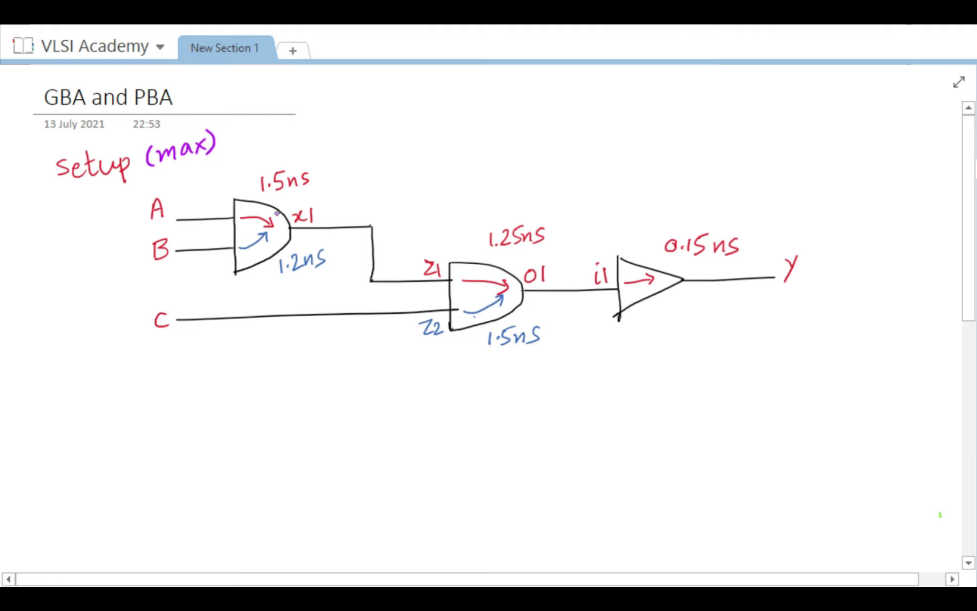
mouse_move(329, 168)
left_mouse_down()
mouse_move(328, 186)
mouse_move(327, 177)
mouse_move(374, 173)
mouse_move(365, 181)
left_mouse_up()
key("ctrl+z")
left_click(339, 178)
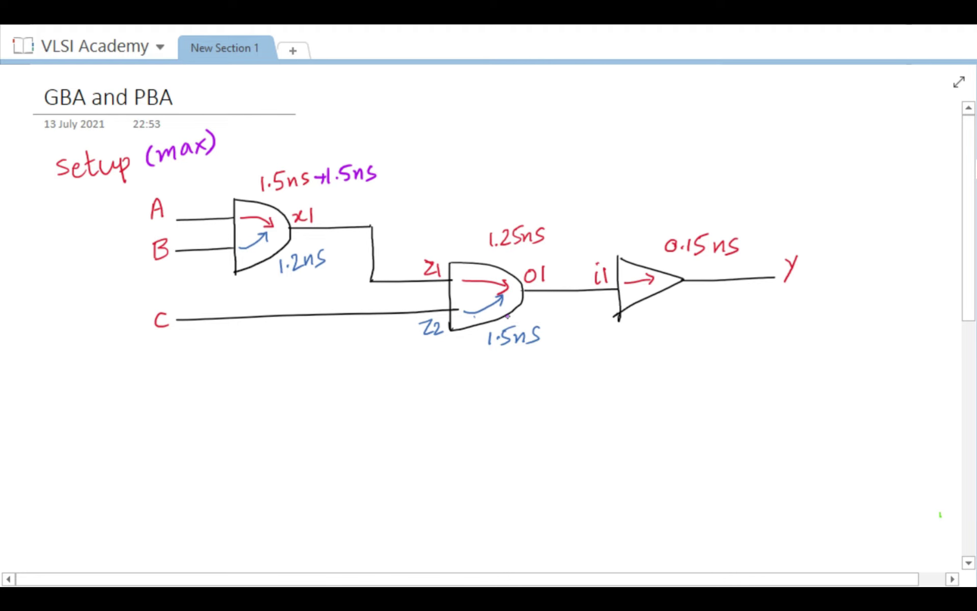
- Write purple 1.5ns under the second gate and an orange 'PBA' heading below the circuit
mouse_move(454, 357)
left_mouse_down()
mouse_move(452, 376)
mouse_move(488, 363)
mouse_move(492, 373)
left_mouse_up()
left_click(461, 367)
left_click_drag(506, 355, 494, 373)
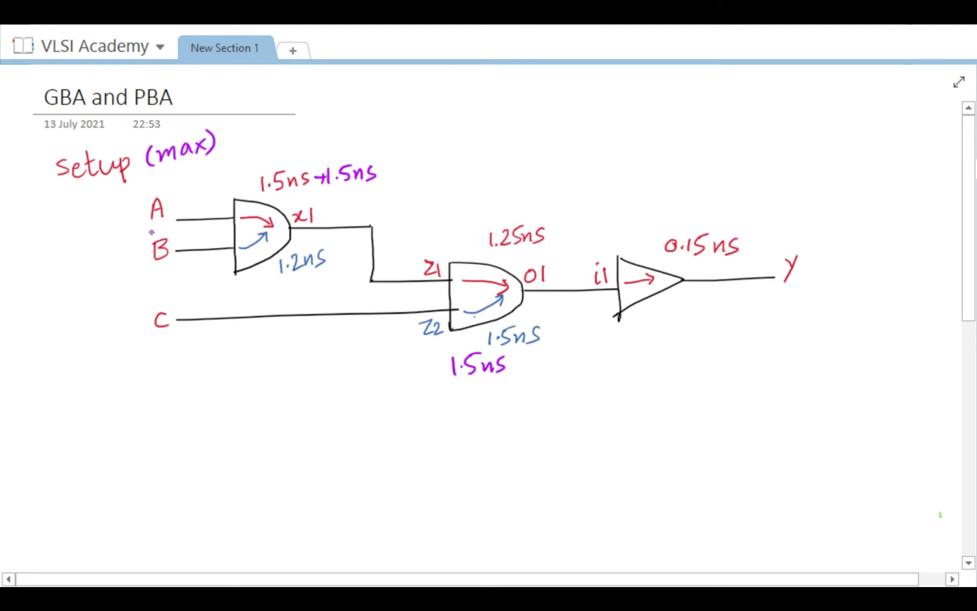
mouse_move(68, 380)
left_mouse_down()
mouse_move(69, 403)
mouse_move(69, 392)
mouse_move(85, 401)
mouse_move(103, 381)
mouse_move(109, 401)
left_mouse_up()
left_click_drag(98, 393, 107, 393)
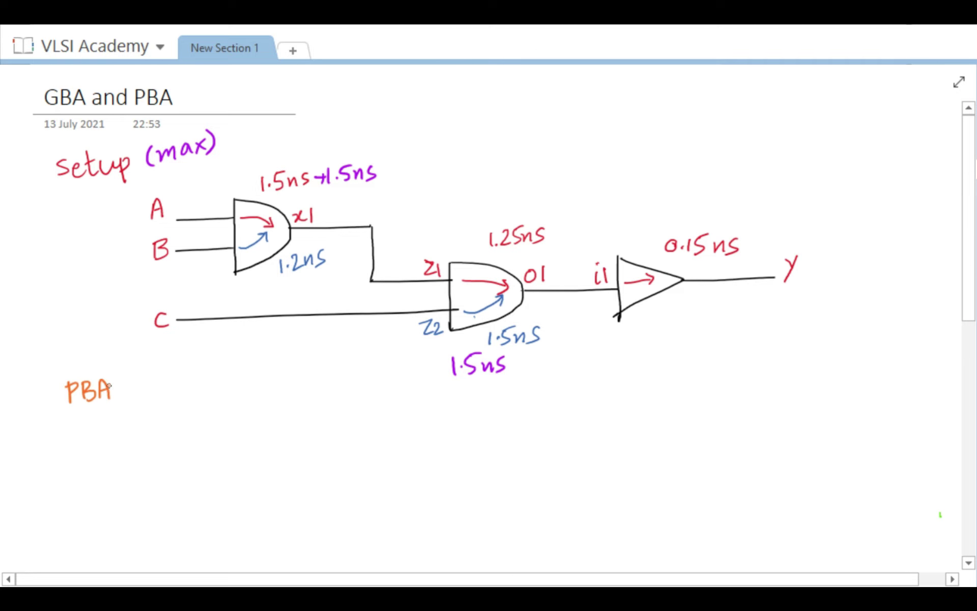
- Write orange 'GBA – pessimistic' under PBA and add '– optimistic' after PBA
mouse_move(77, 420)
left_mouse_down()
mouse_move(76, 436)
mouse_move(97, 415)
mouse_move(118, 434)
mouse_move(117, 425)
mouse_move(147, 422)
mouse_move(159, 433)
mouse_move(199, 407)
mouse_move(280, 412)
left_mouse_up()
left_click_drag(288, 395, 292, 413)
left_click_drag(304, 403, 324, 415)
mouse_move(125, 385)
left_mouse_down()
mouse_move(156, 368)
mouse_move(169, 387)
mouse_move(169, 374)
mouse_move(267, 366)
mouse_move(294, 374)
left_mouse_up()
left_click(249, 355)
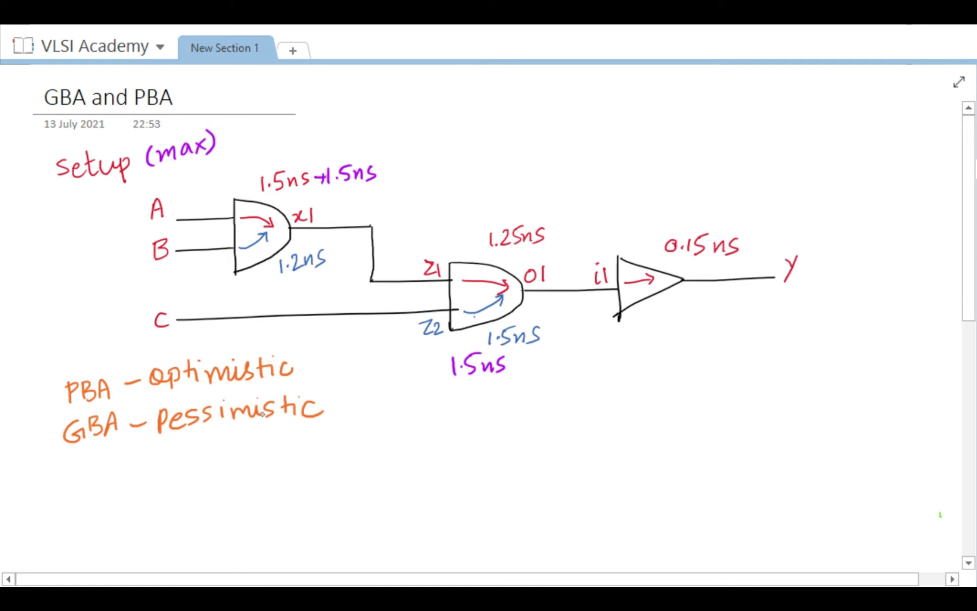